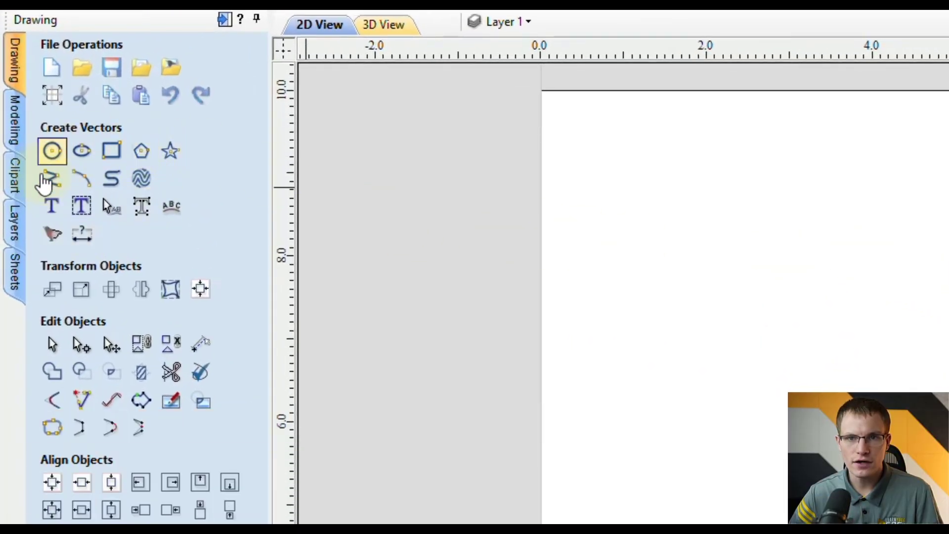
# Insert the Panel54 outline from the 2D Vectors clipart folder into the job
pyautogui.click(17, 178)
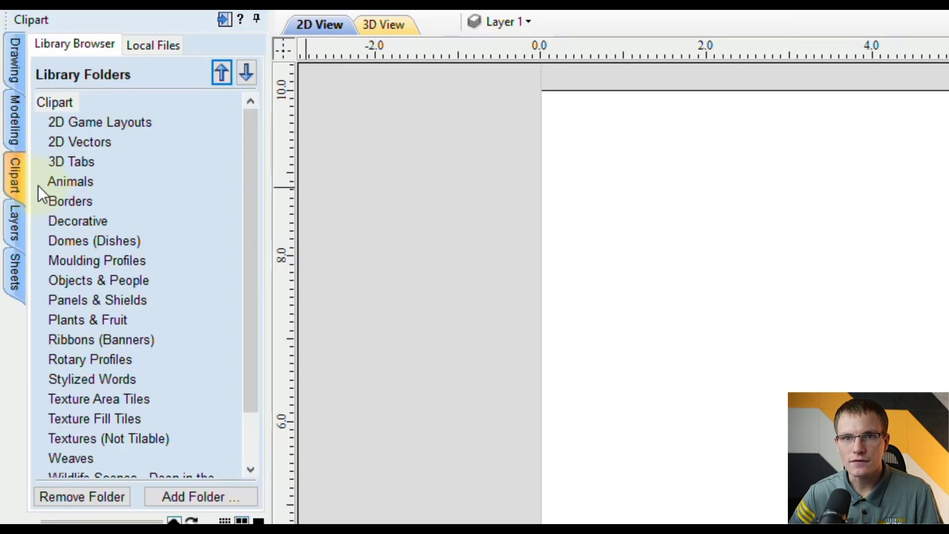
pyautogui.click(76, 142)
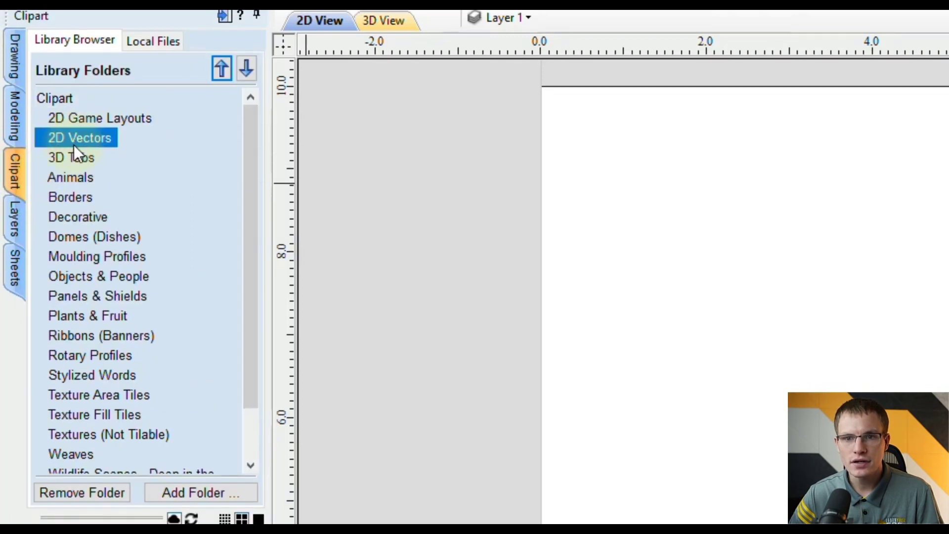
pyautogui.moveTo(261, 293); pyautogui.dragTo(271, 354)
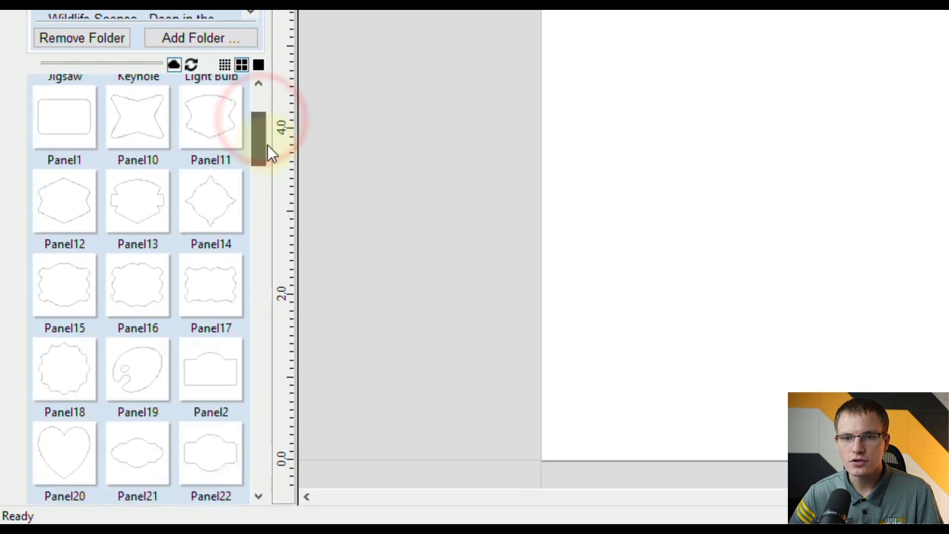
pyautogui.moveTo(271, 181); pyautogui.dragTo(212, 289)
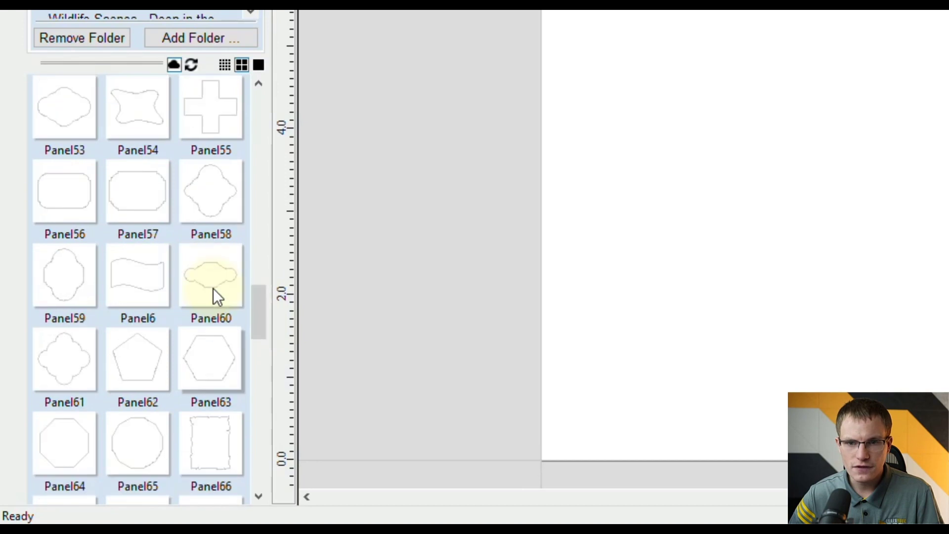
pyautogui.doubleClick(138, 119)
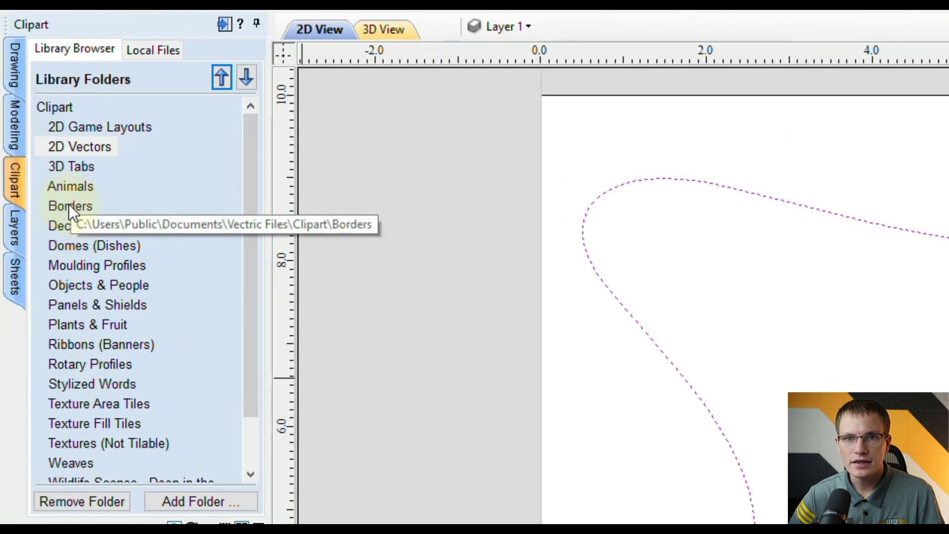
# Add the Rope Link 3D component from the Borders clipart folder to the job
pyautogui.click(69, 207)
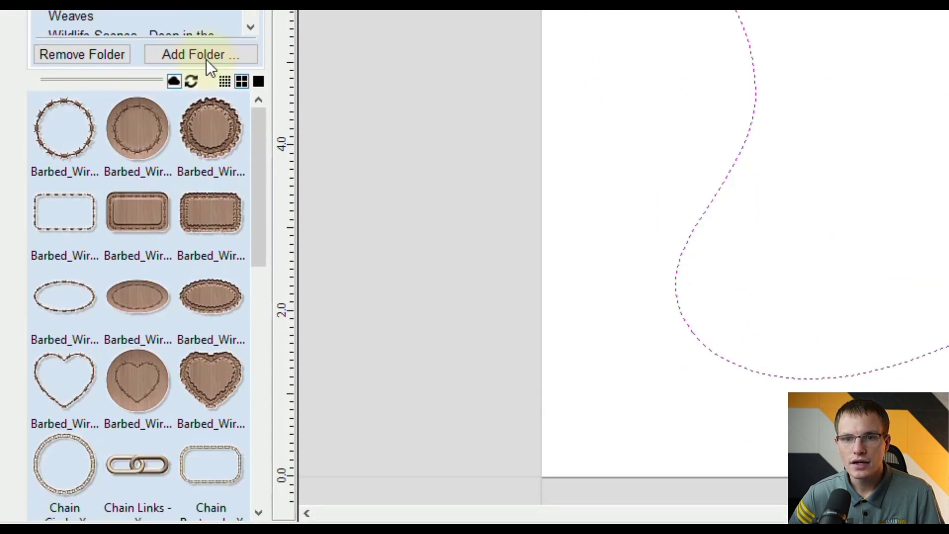
pyautogui.moveTo(260, 109); pyautogui.dragTo(269, 272)
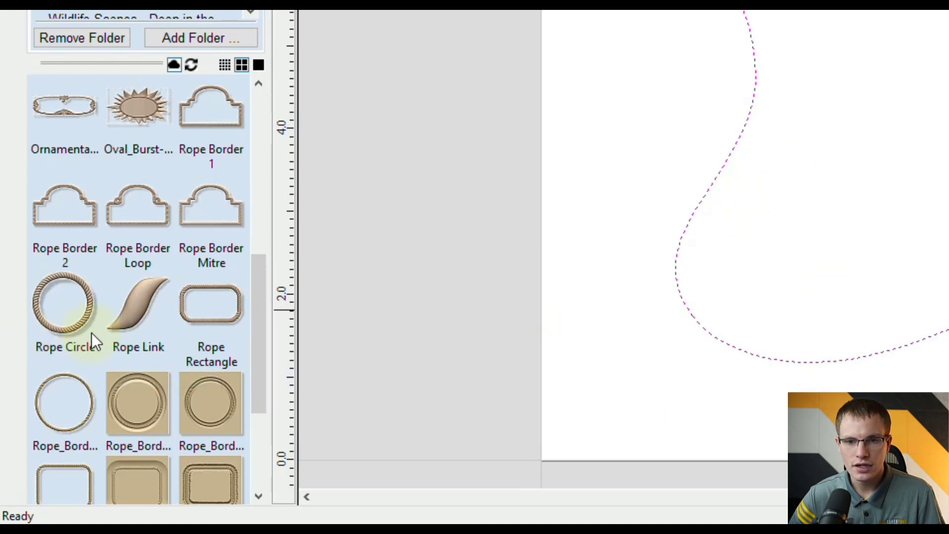
pyautogui.doubleClick(139, 302)
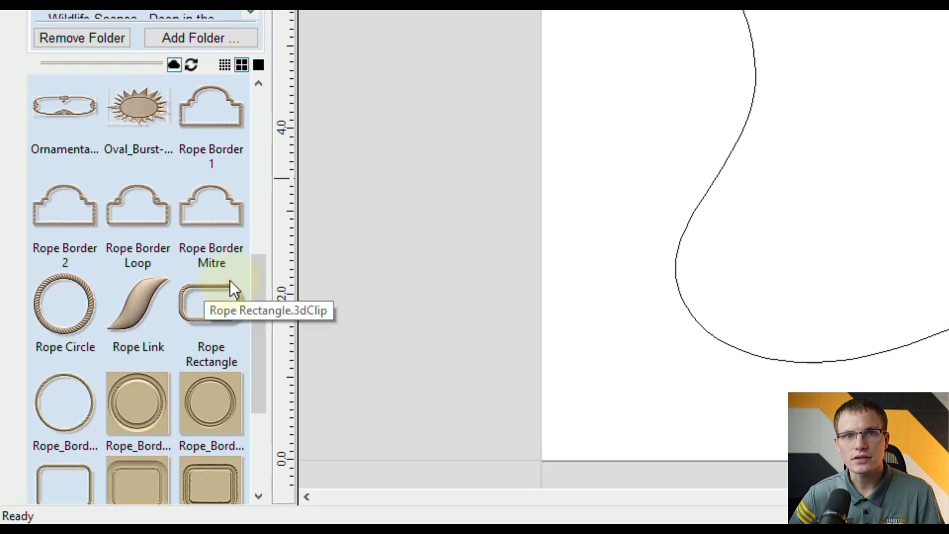
pyautogui.moveTo(163, 322); pyautogui.dragTo(469, 256)
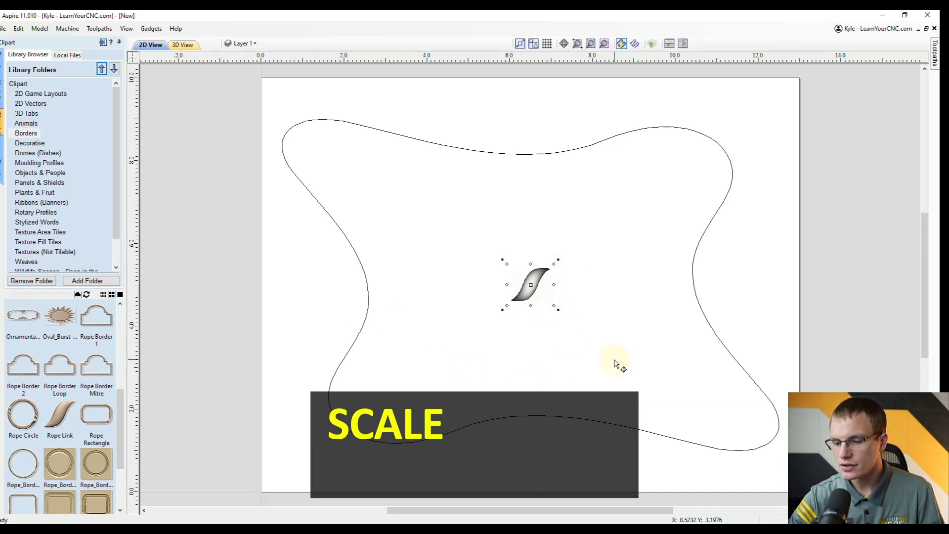
# Scale the rope link component to a height of 0.75 inches with X and Y linked and close Set Size
pyautogui.press('t')
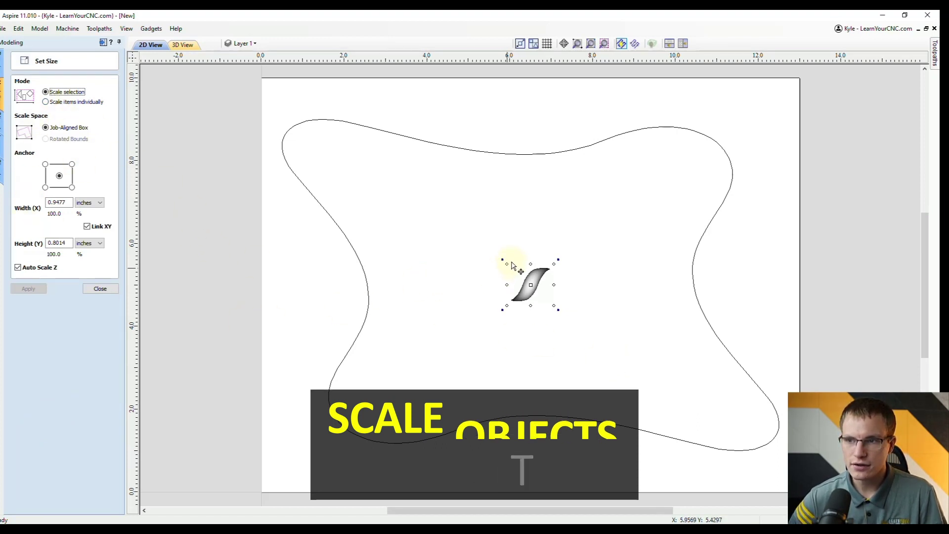
pyautogui.click(503, 286)
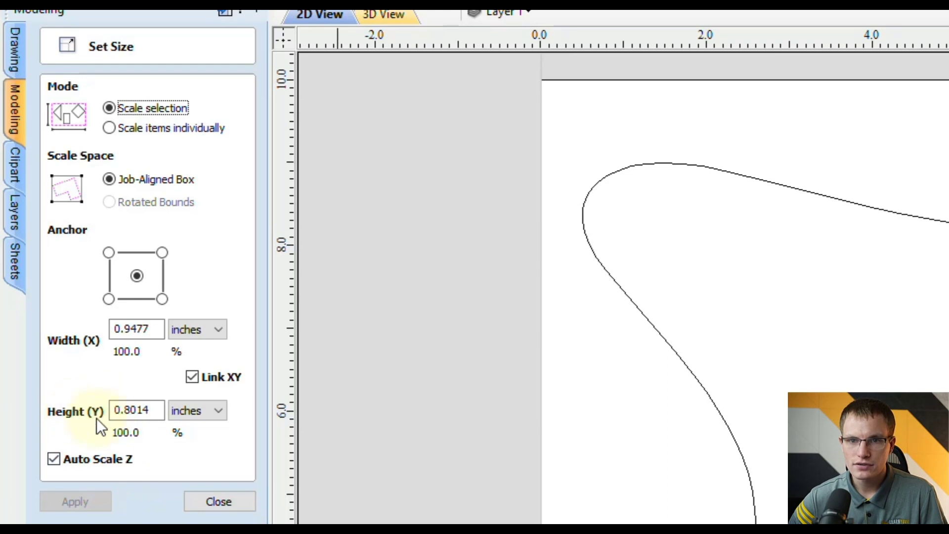
pyautogui.click(125, 418)
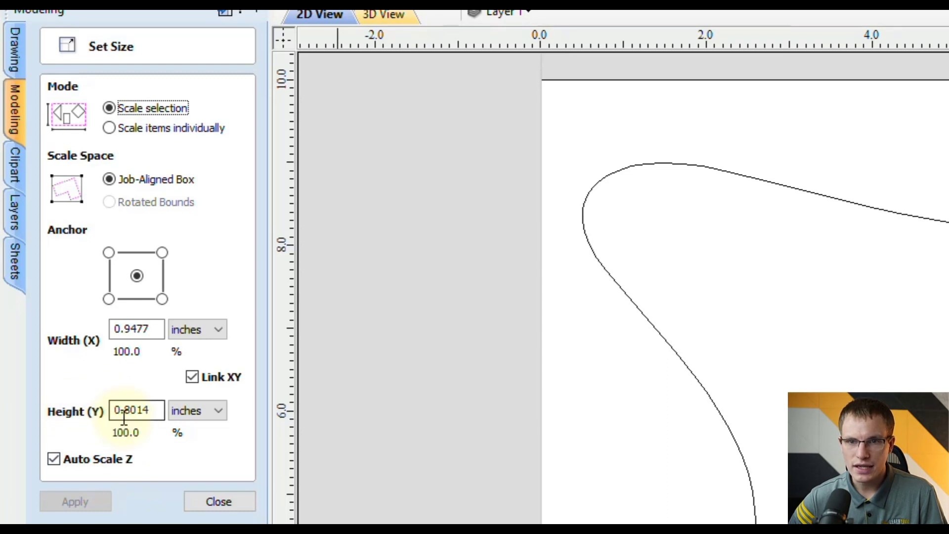
pyautogui.click(160, 412)
pyautogui.doubleClick(160, 410)
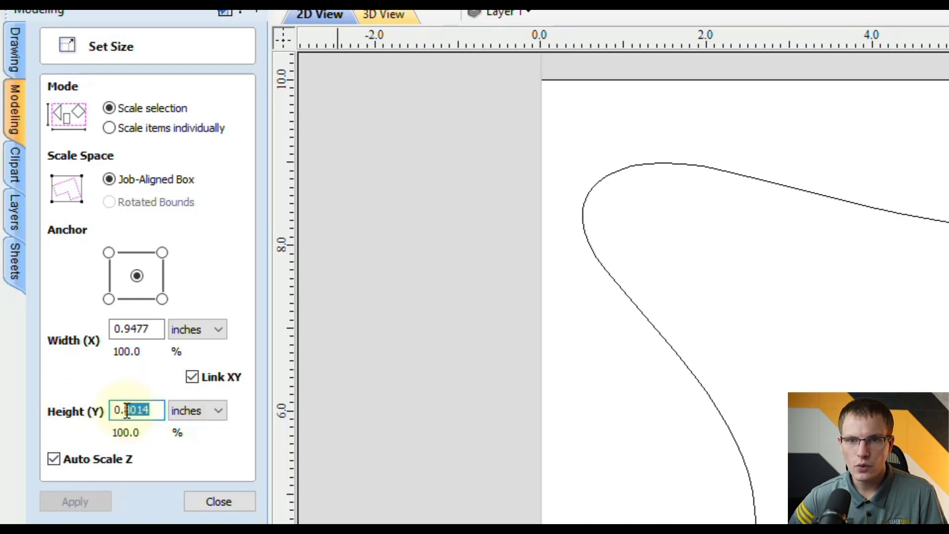
pyautogui.write('75')
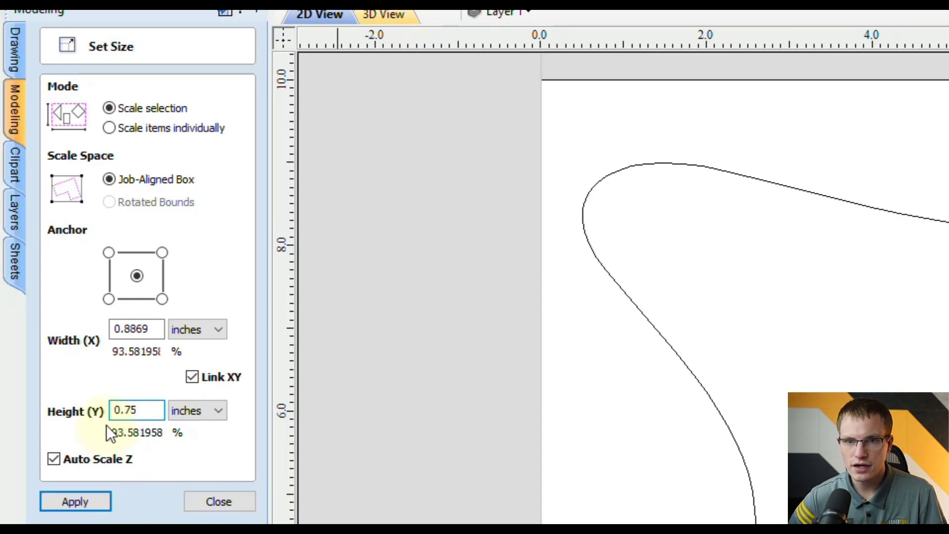
pyautogui.click(84, 498)
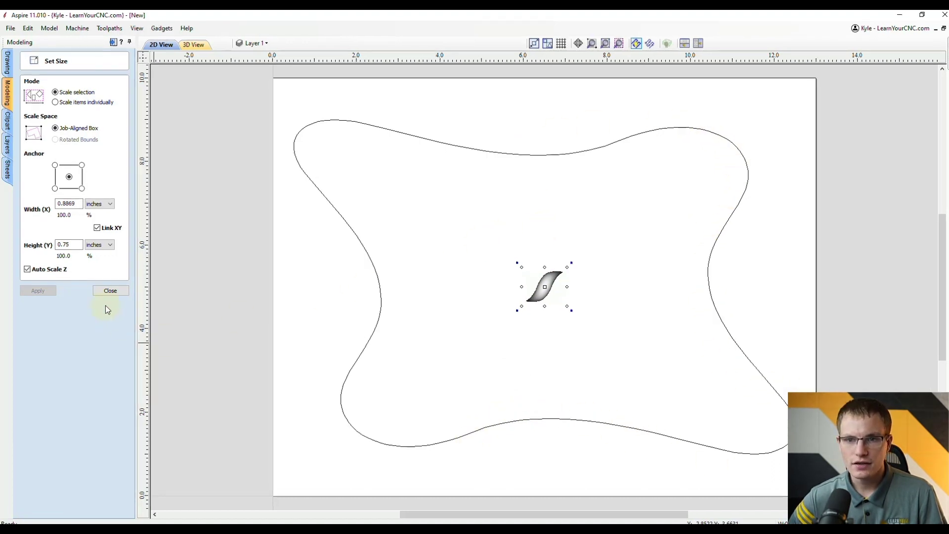
pyautogui.click(106, 289)
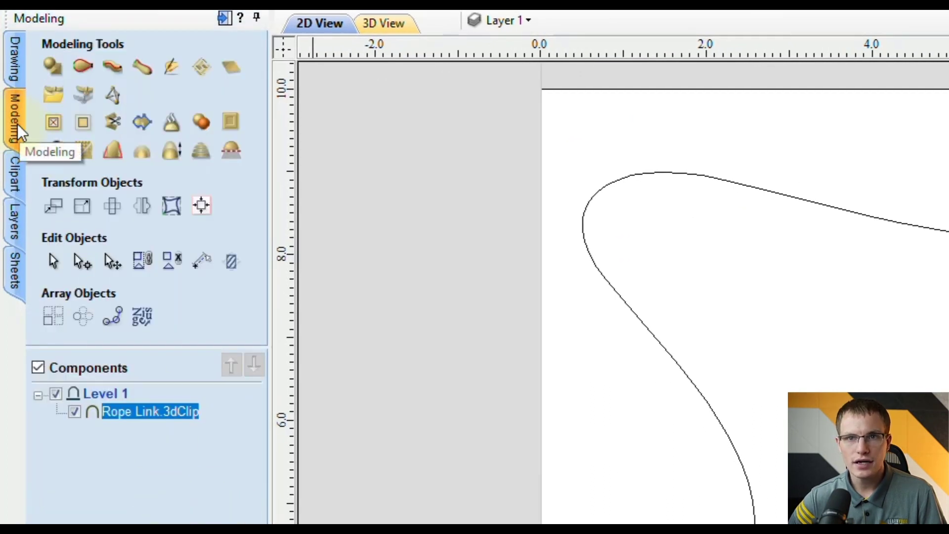
# Start Extrude and Weave with the panel outline as drive rail and the Rope Link.3dClip component as its cross section
pyautogui.click(113, 73)
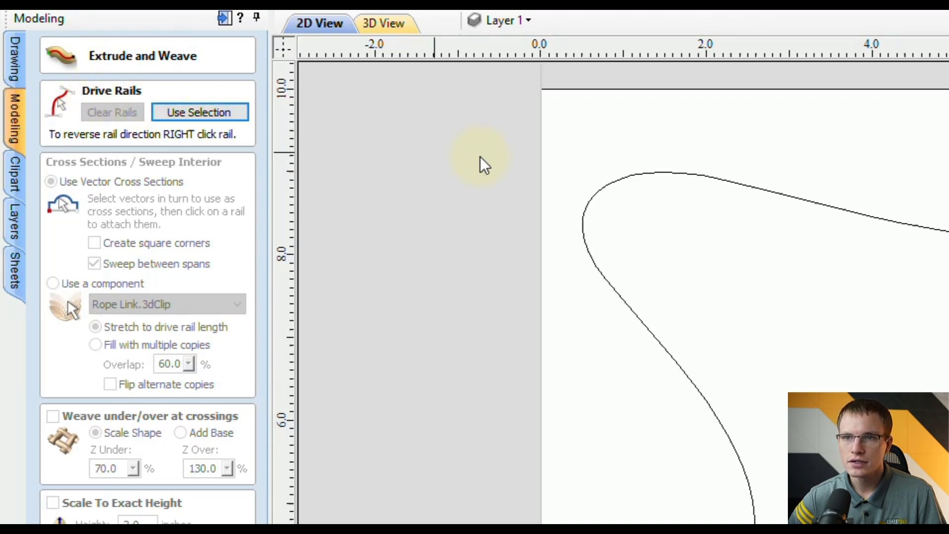
pyautogui.click(673, 174)
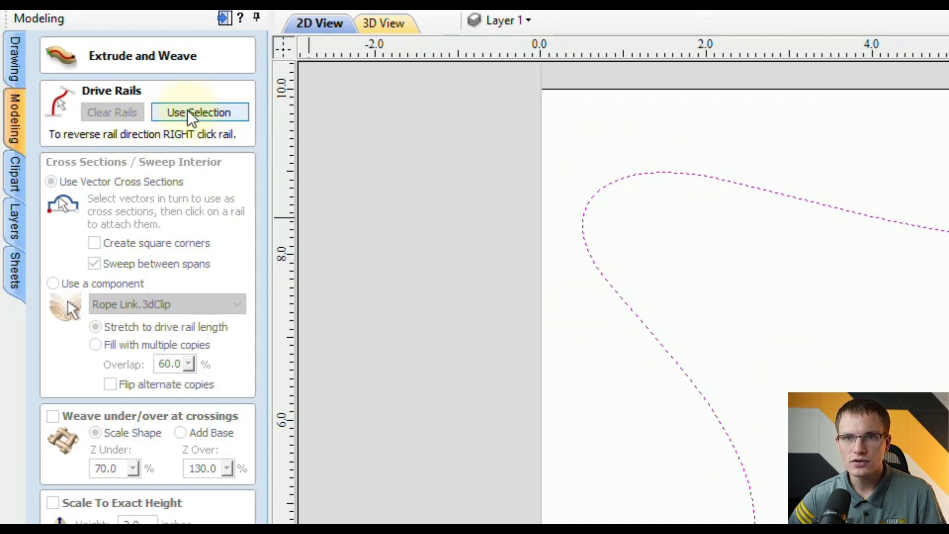
pyautogui.click(203, 114)
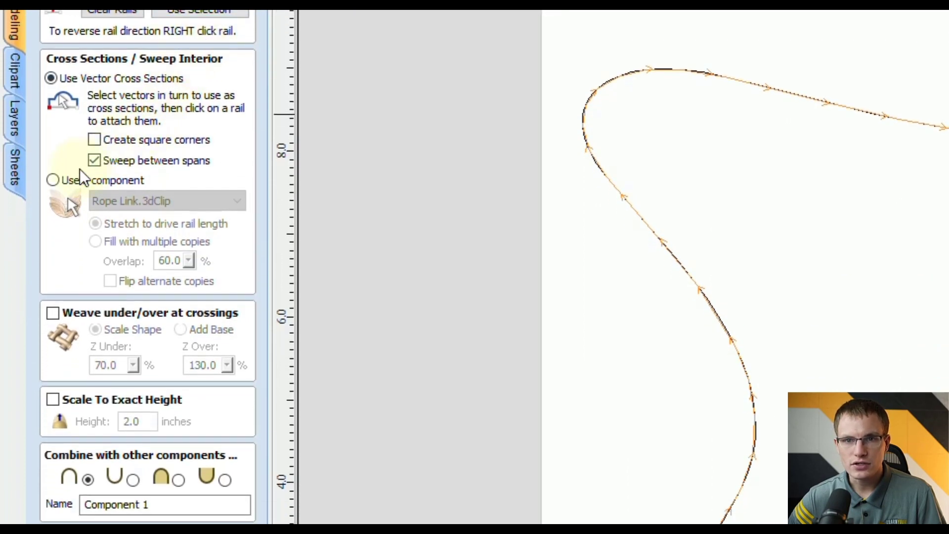
pyautogui.click(52, 180)
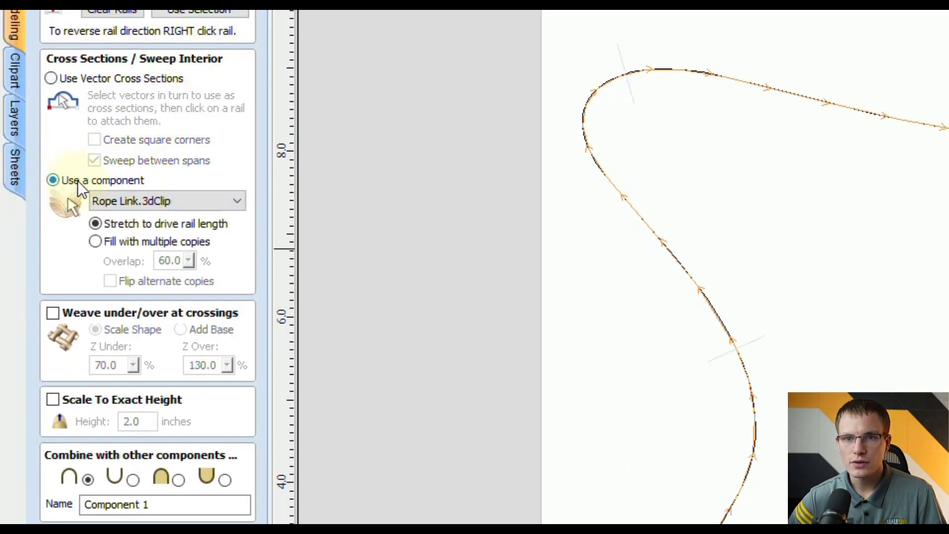
pyautogui.click(167, 201)
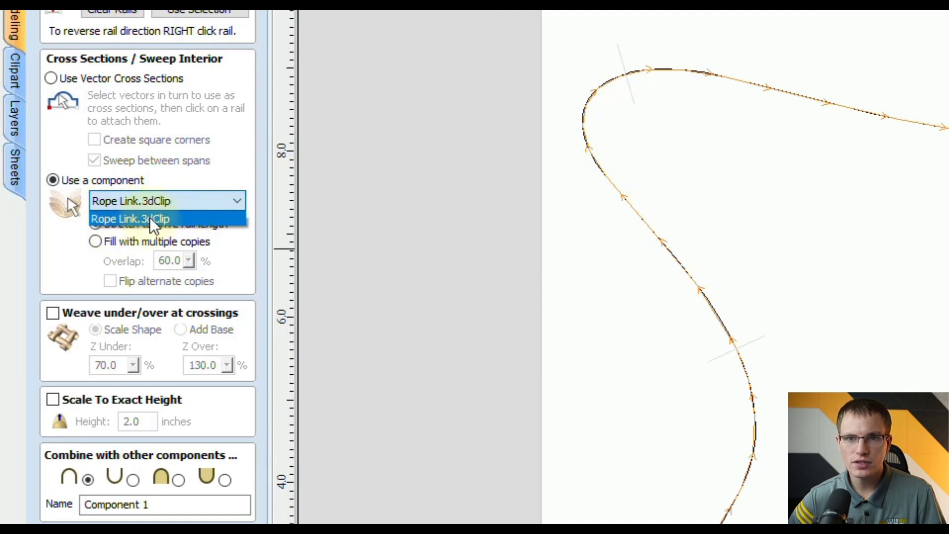
pyautogui.click(150, 218)
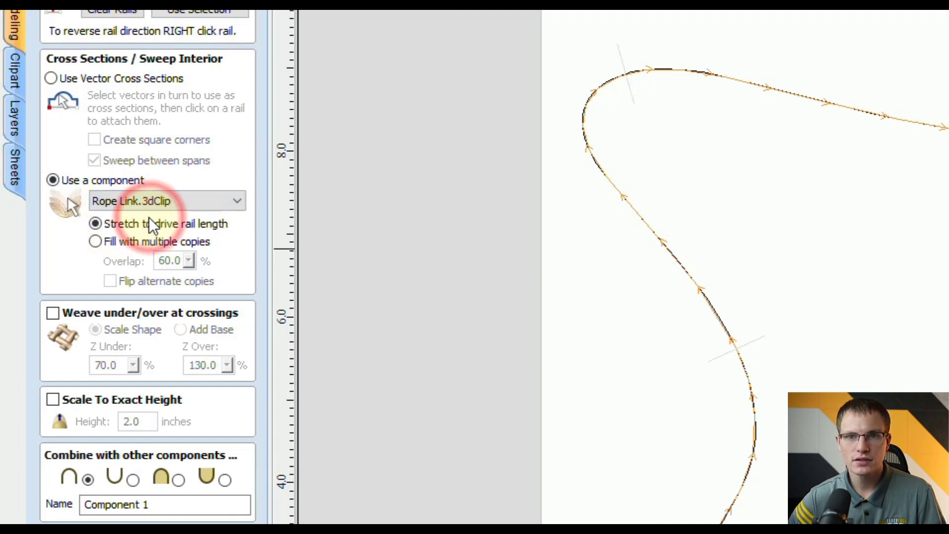
# Fill the drive rail with multiple copies of the component at a 60% overlap
pyautogui.click(95, 241)
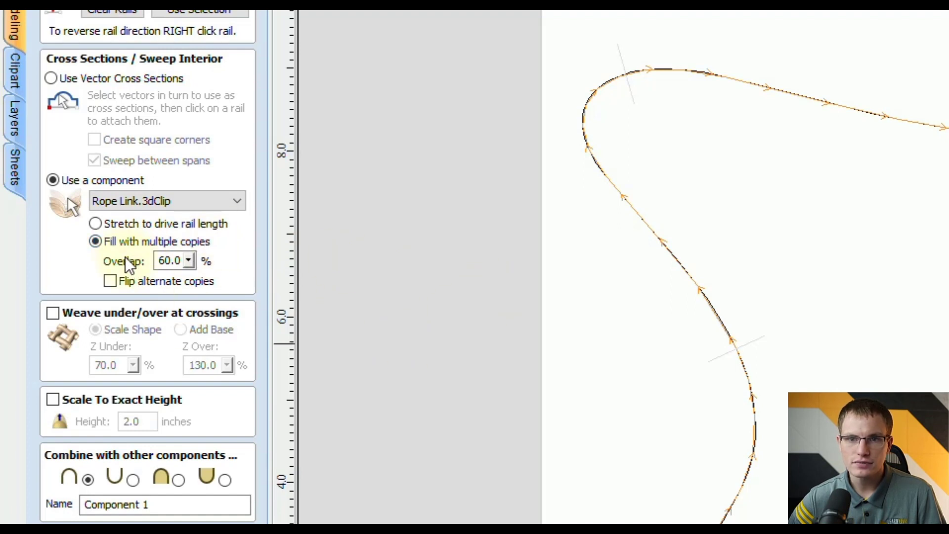
pyautogui.click(188, 262)
pyautogui.click(228, 256)
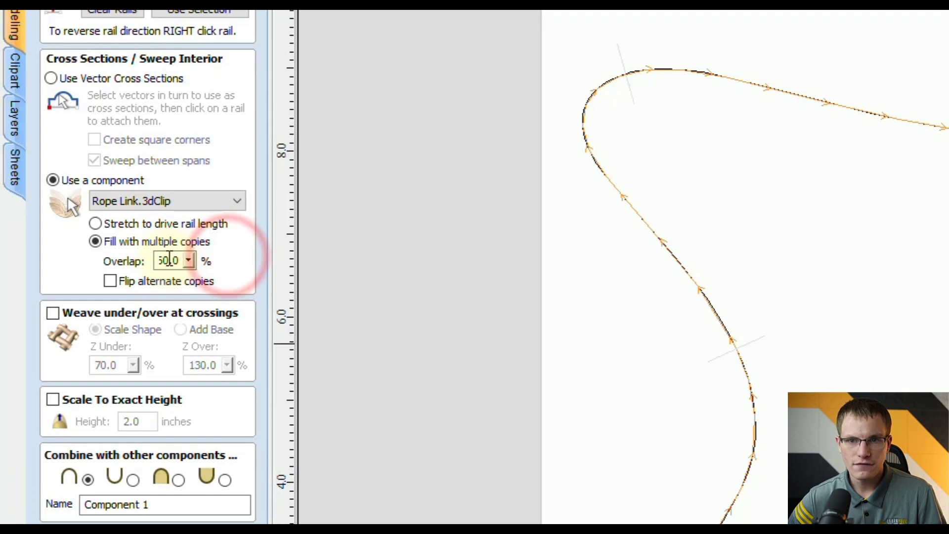
pyautogui.doubleClick(168, 259)
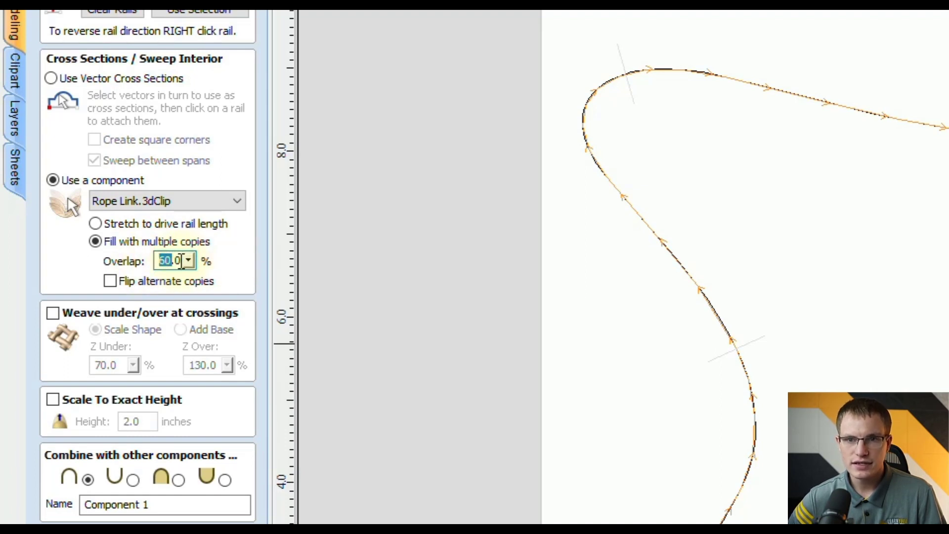
pyautogui.write('60')
pyautogui.click(182, 260)
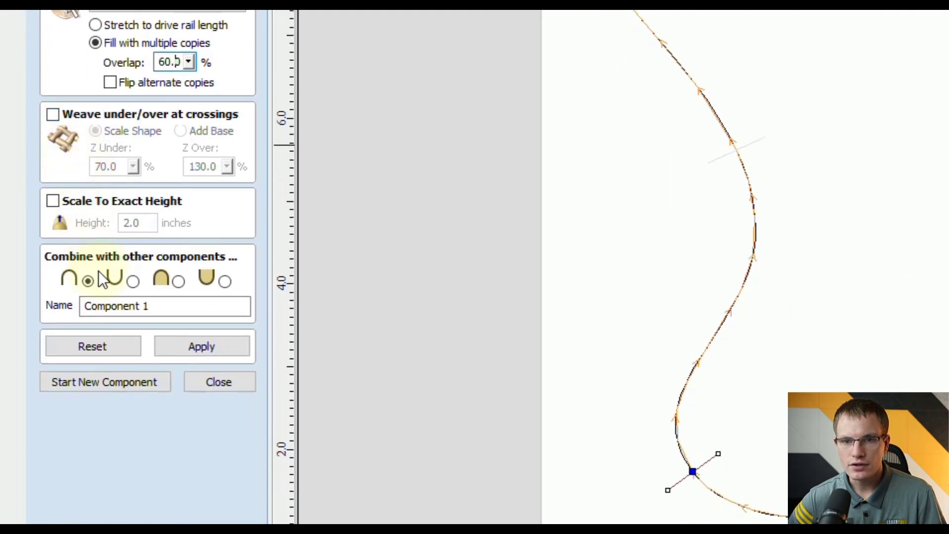
# Set the extrusion to merge highest points with other components, name it Rope Border, and apply it
pyautogui.click(177, 285)
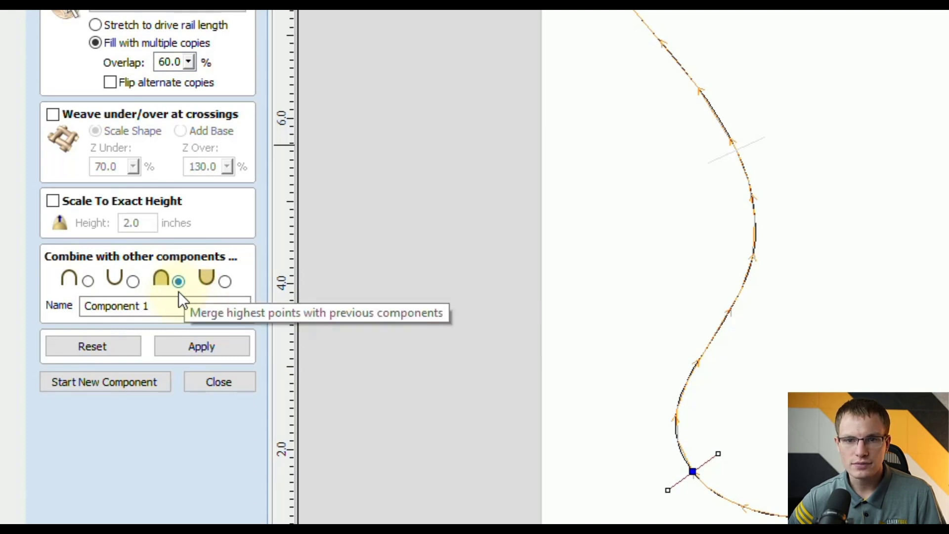
pyautogui.moveTo(183, 306); pyautogui.dragTo(50, 309)
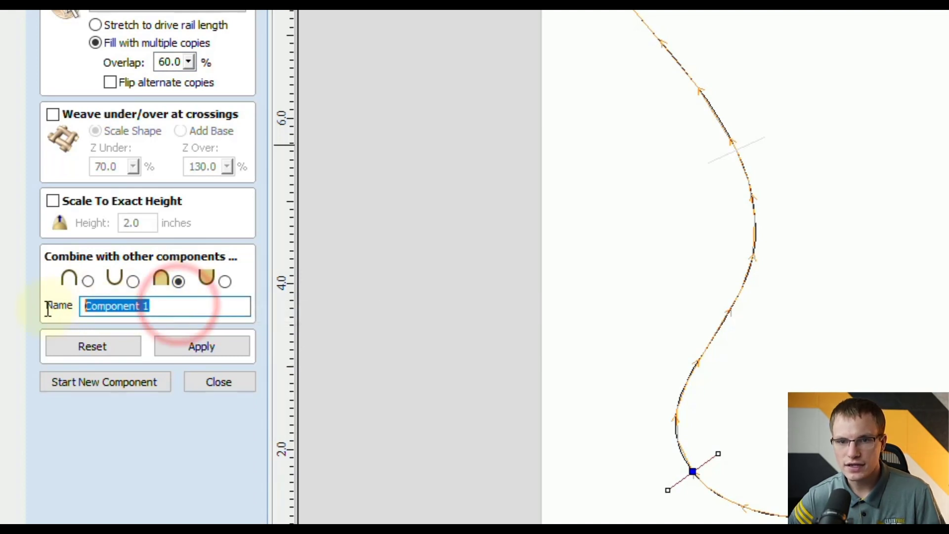
pyautogui.write('Rop')
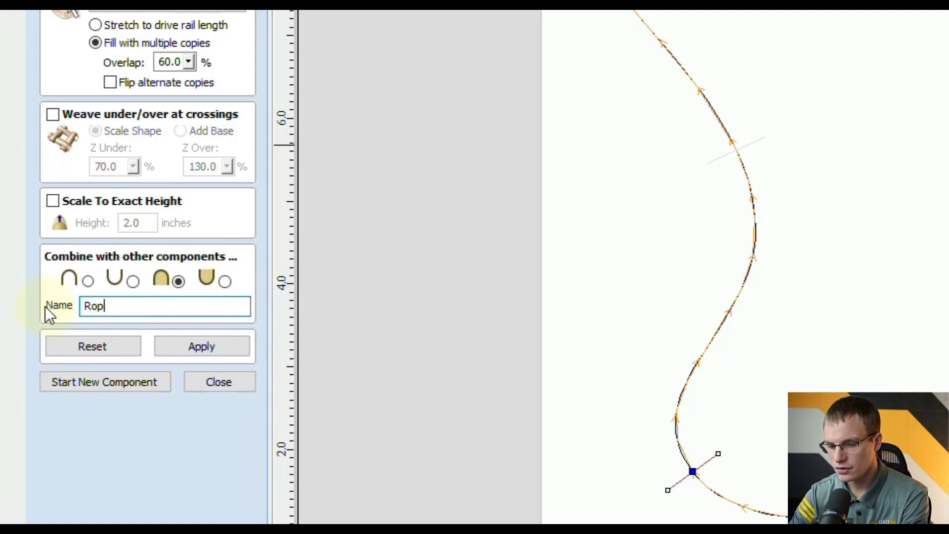
pyautogui.write('e Border')
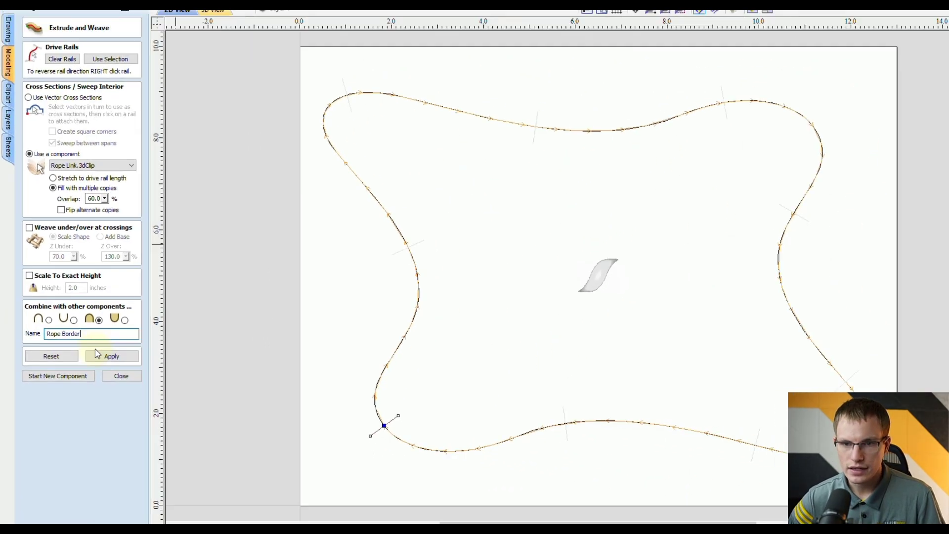
pyautogui.click(109, 358)
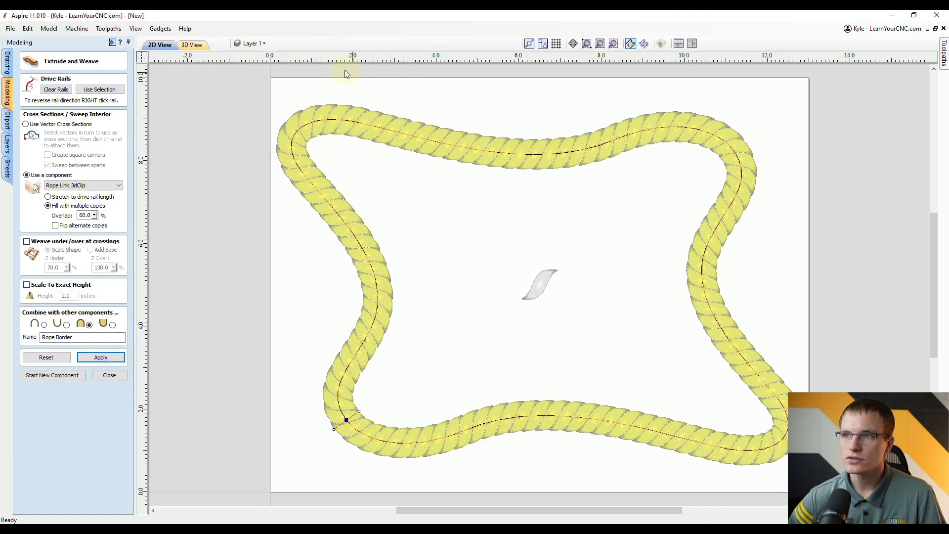
# Inspect the rope border from an angle in the 3D view and close the Extrude and Weave tool
pyautogui.click(195, 45)
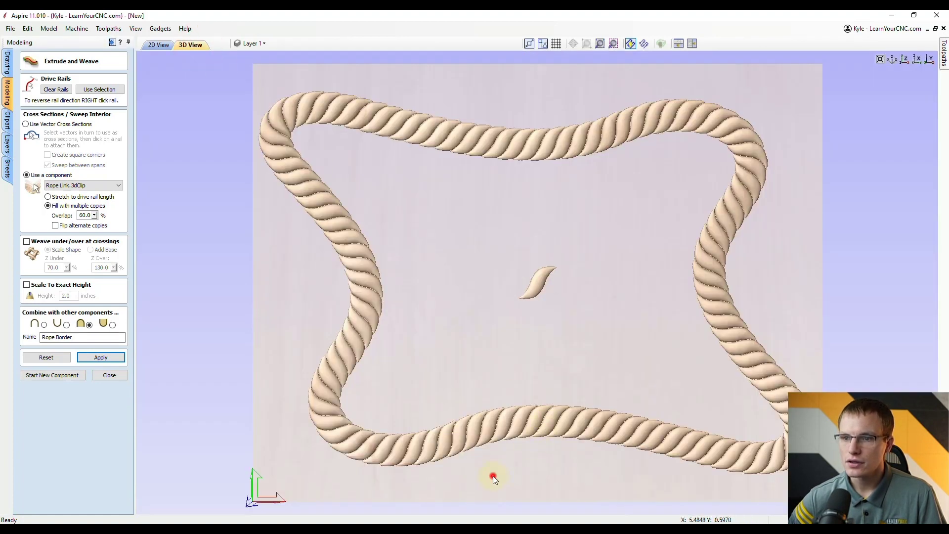
pyautogui.moveTo(494, 476); pyautogui.dragTo(471, 434)
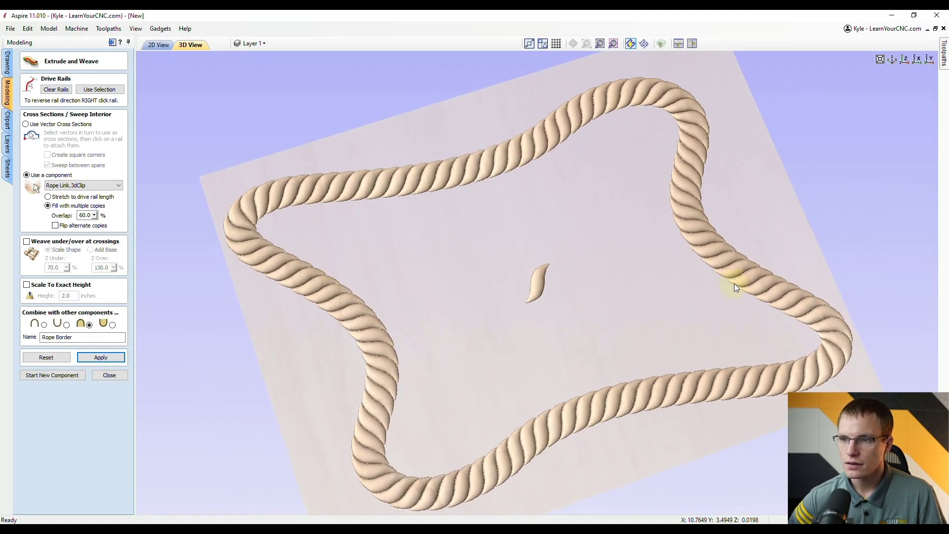
pyautogui.click(108, 376)
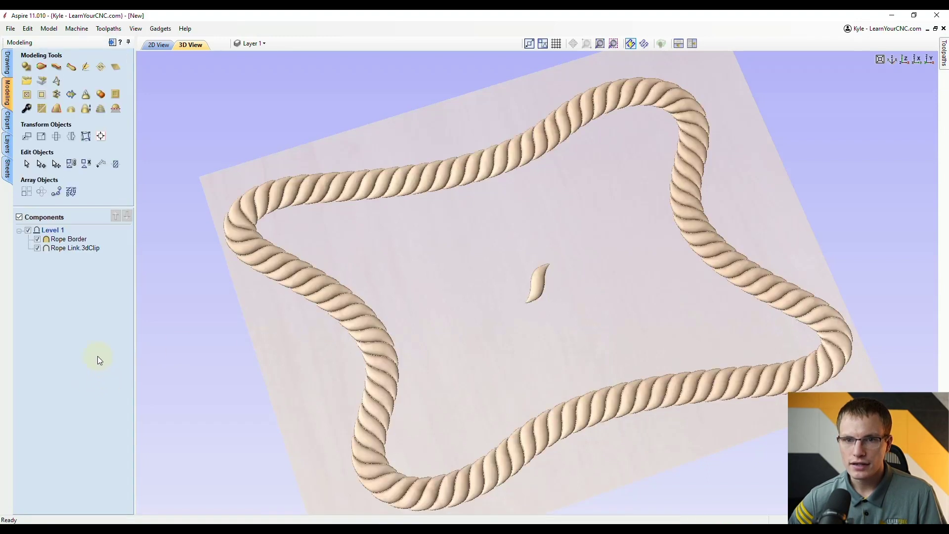
# Highlight the Rope Border and Rope Link.3dClip components in turn to identify each in the model, ending with neither selected
pyautogui.click(68, 241)
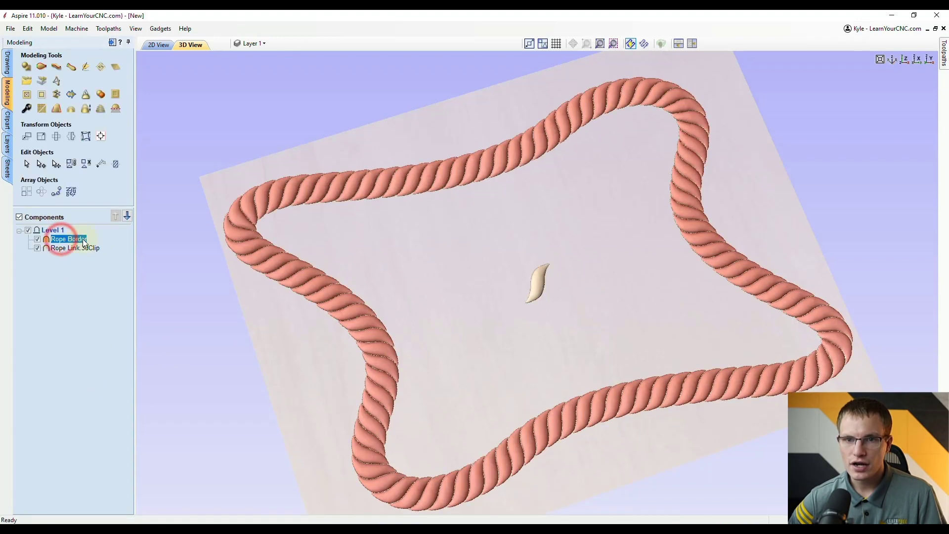
pyautogui.click(70, 249)
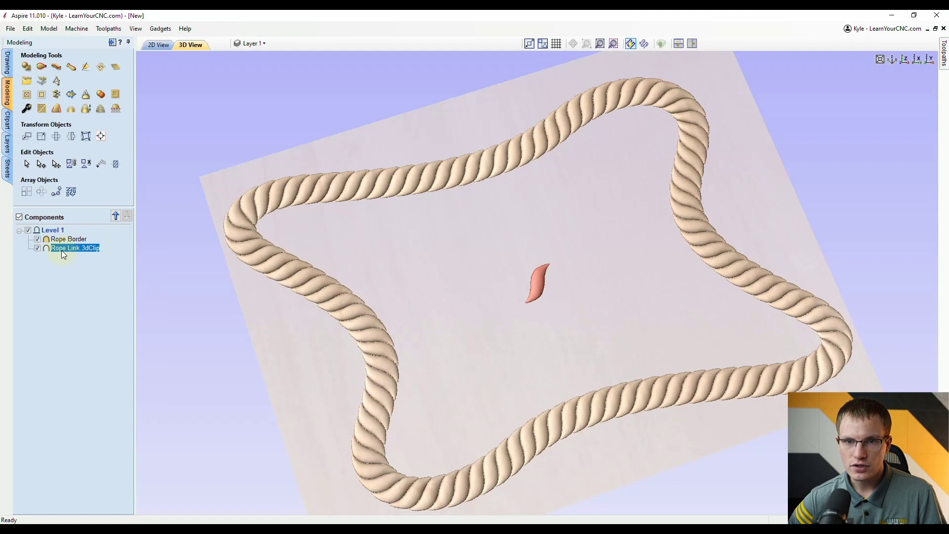
pyautogui.click(71, 286)
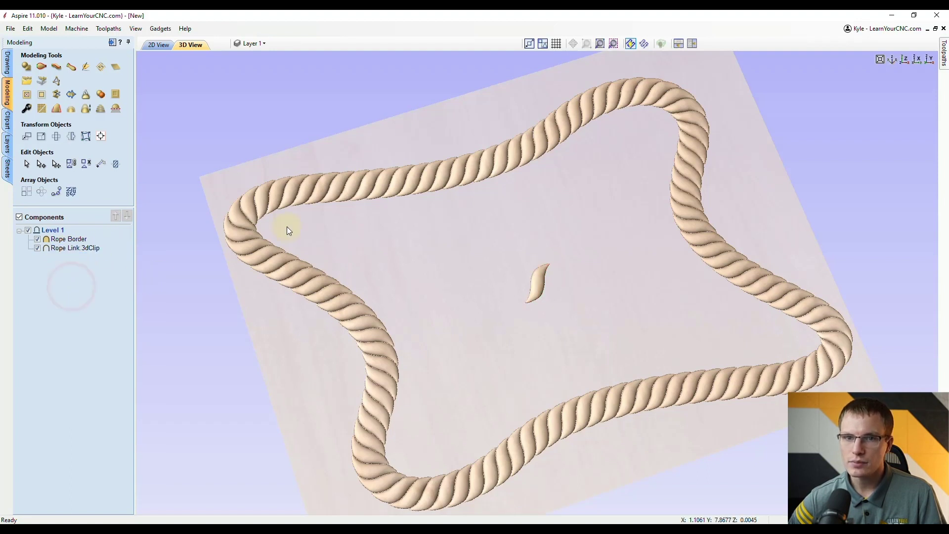